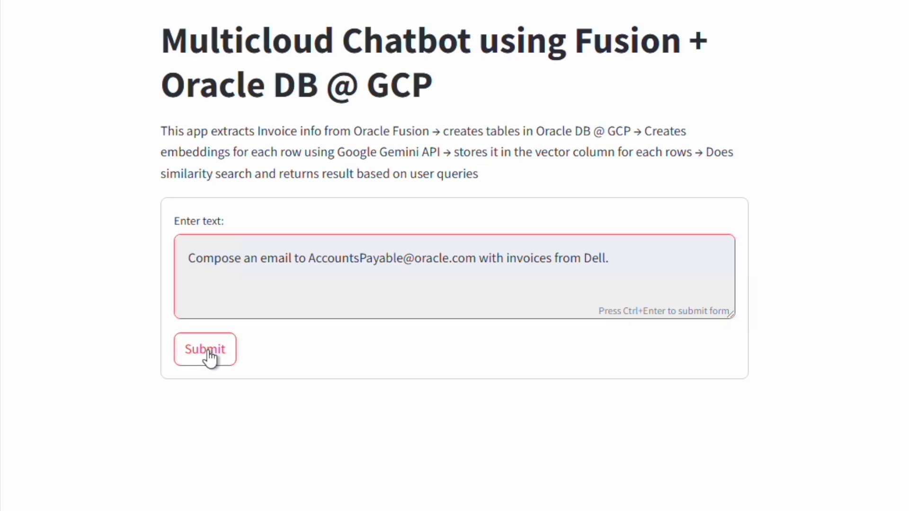
# - Submit the prompt asking for an Accounts Payable email listing the Dell invoices
pyautogui.click(205, 350)
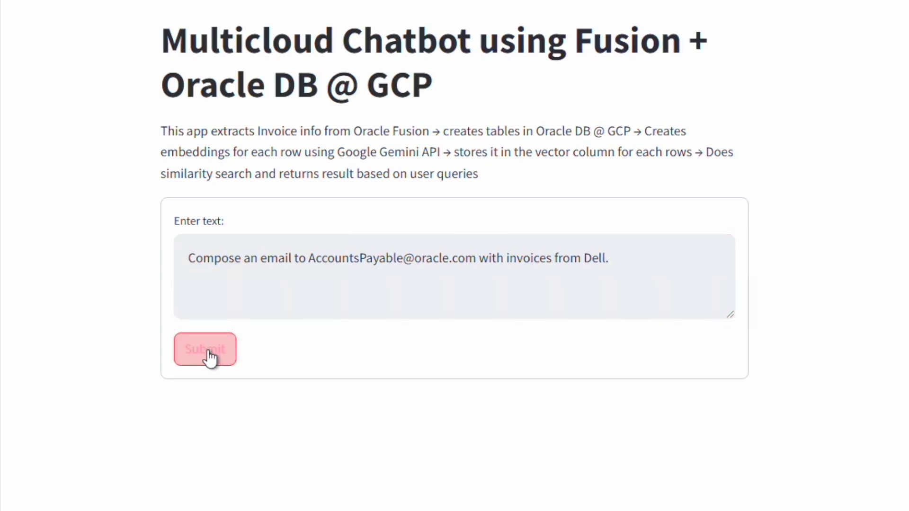